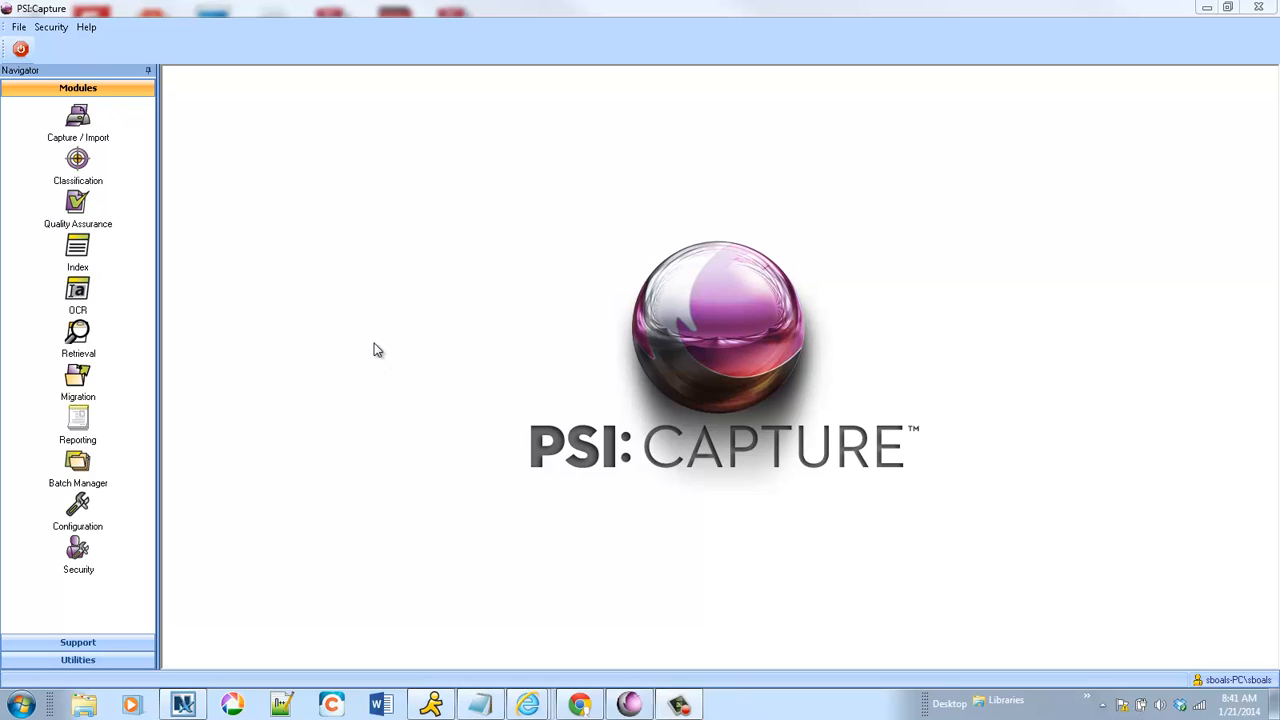
Import the four selected invoice PDFs into a new 5-Full AP batch and close it to continue in Classification
click(80, 134)
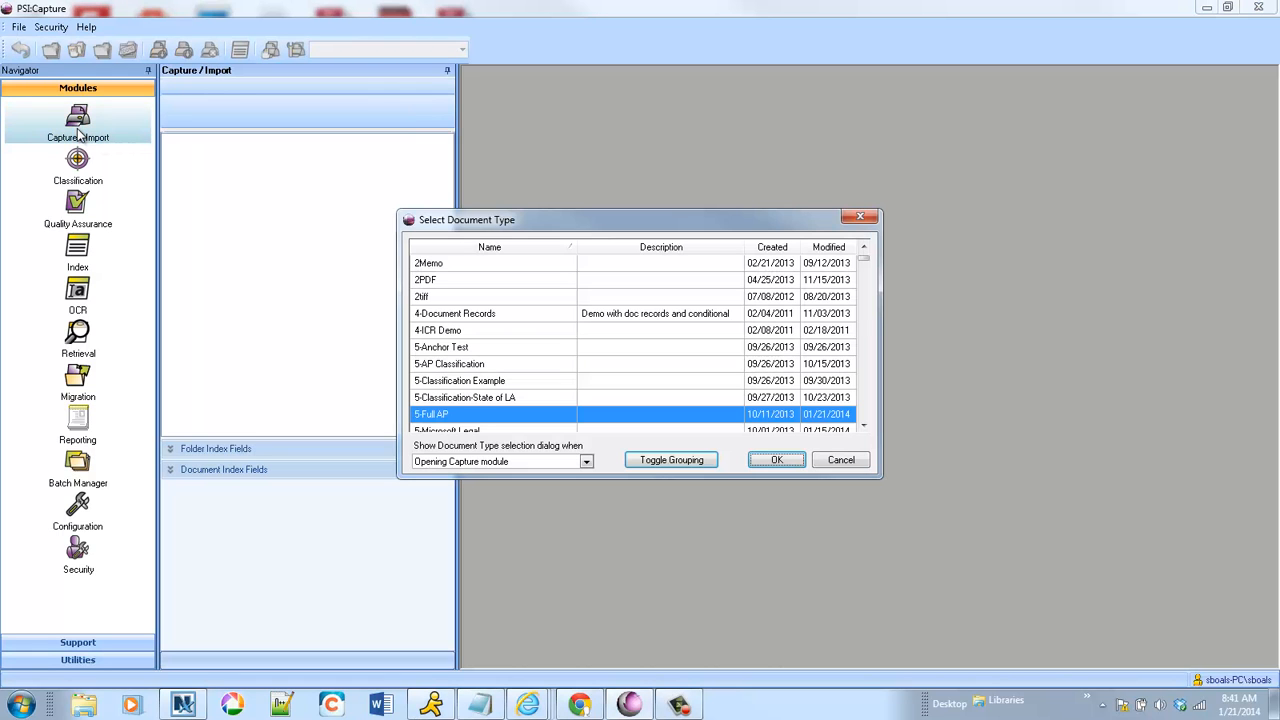
click(765, 465)
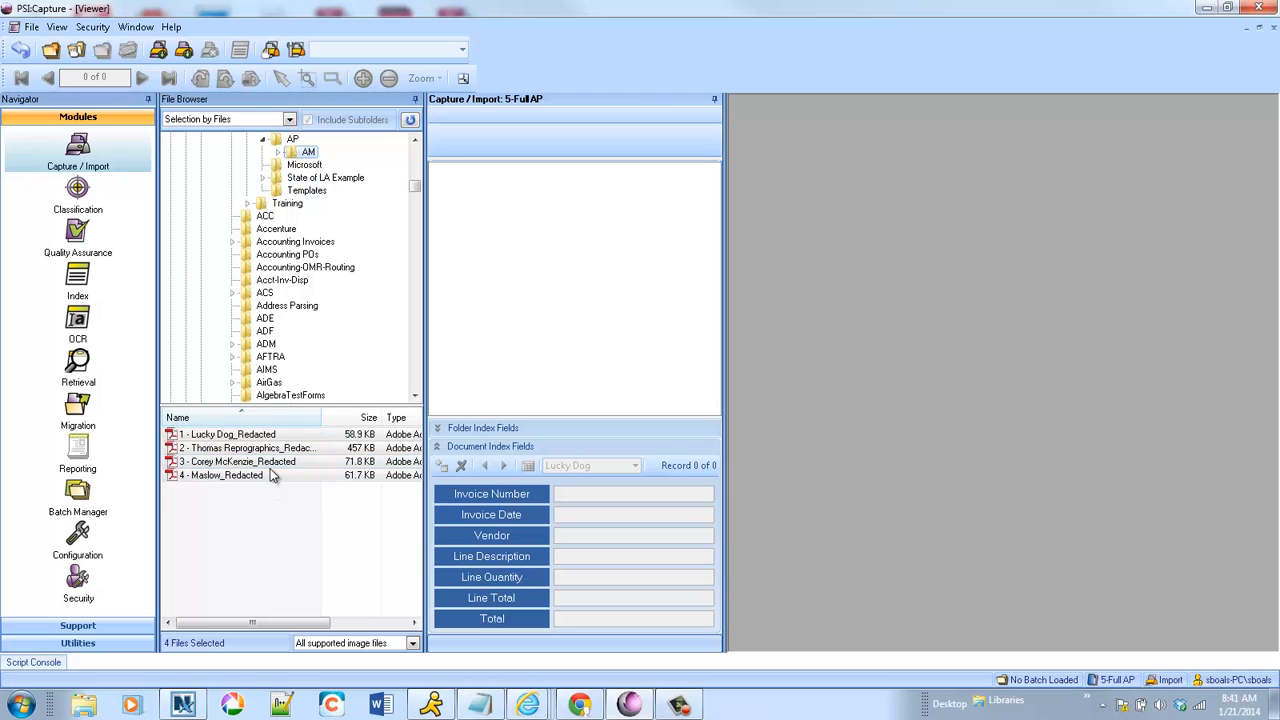
click(158, 50)
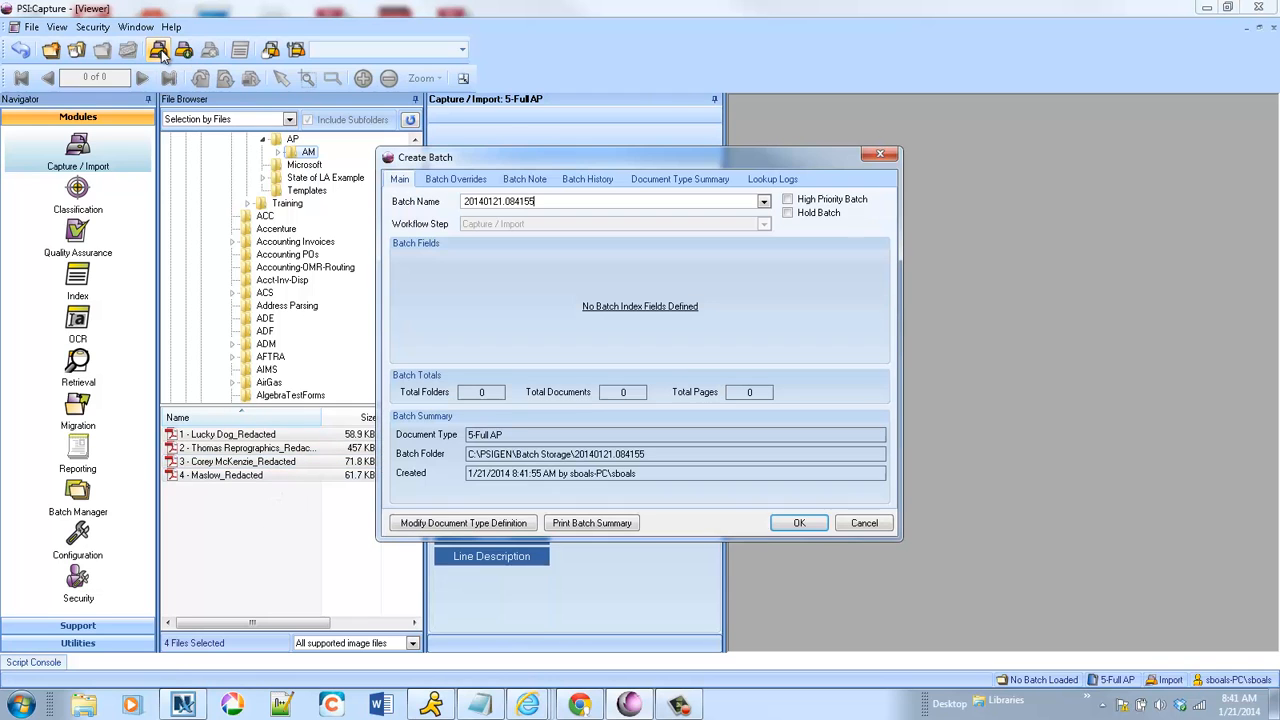
click(797, 526)
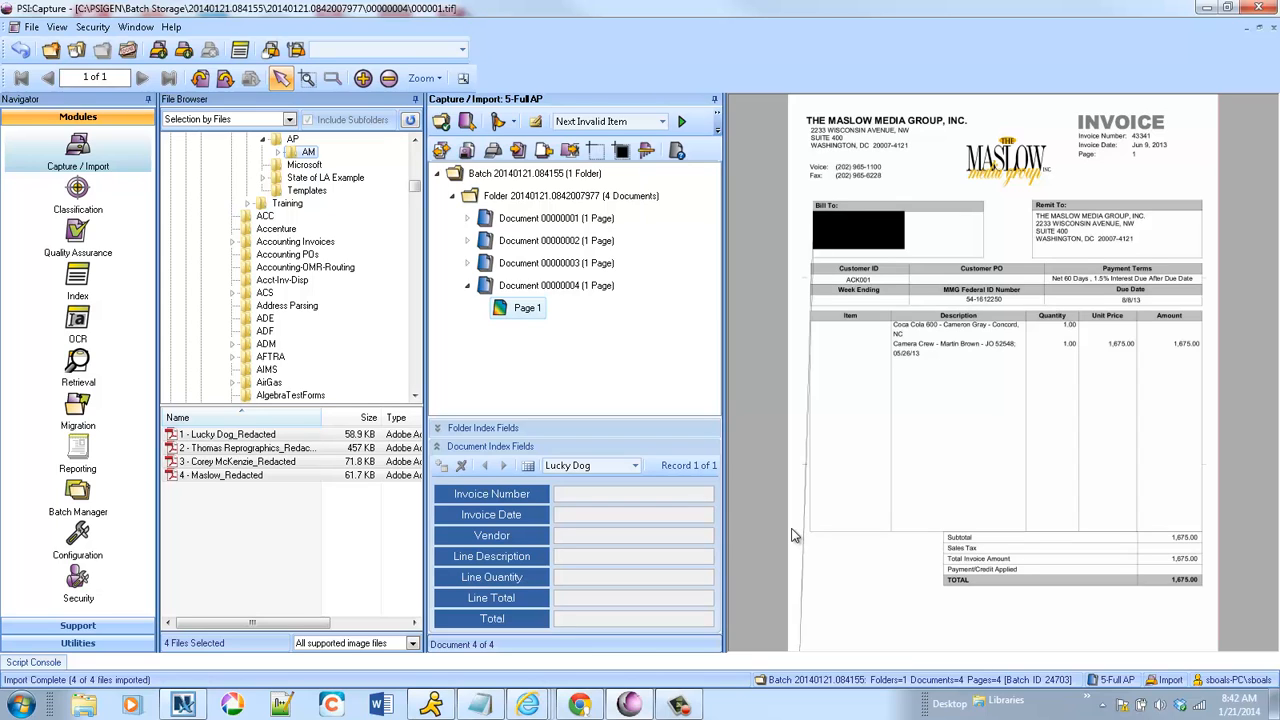
click(127, 52)
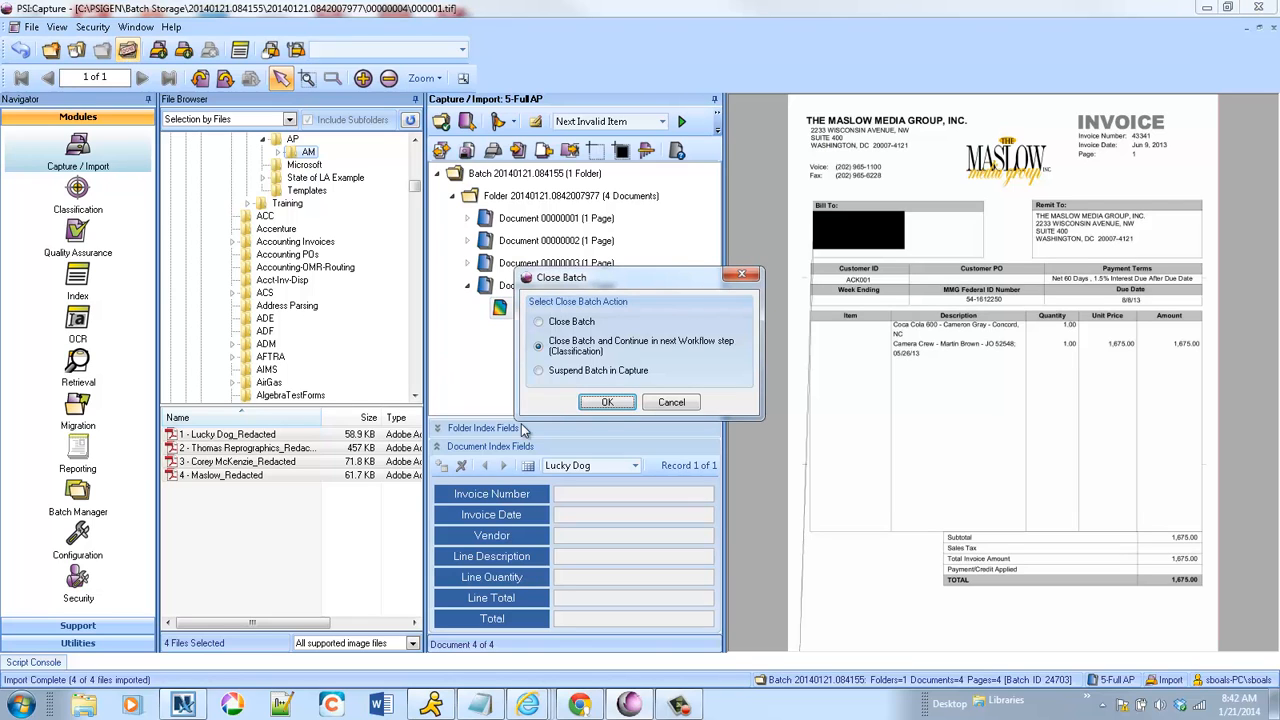
click(608, 403)
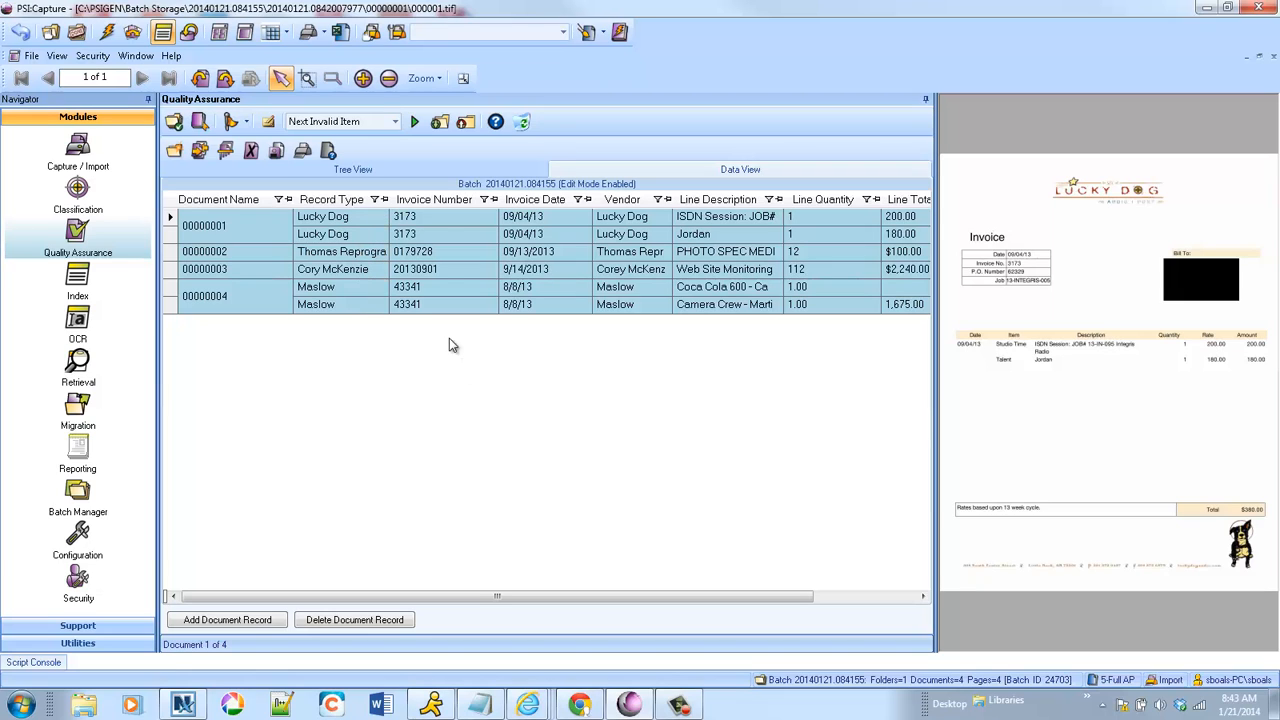
Check the first Lucky Dog record's extracted fields against the invoice image, and close the batch to continue in Migration
click(440, 222)
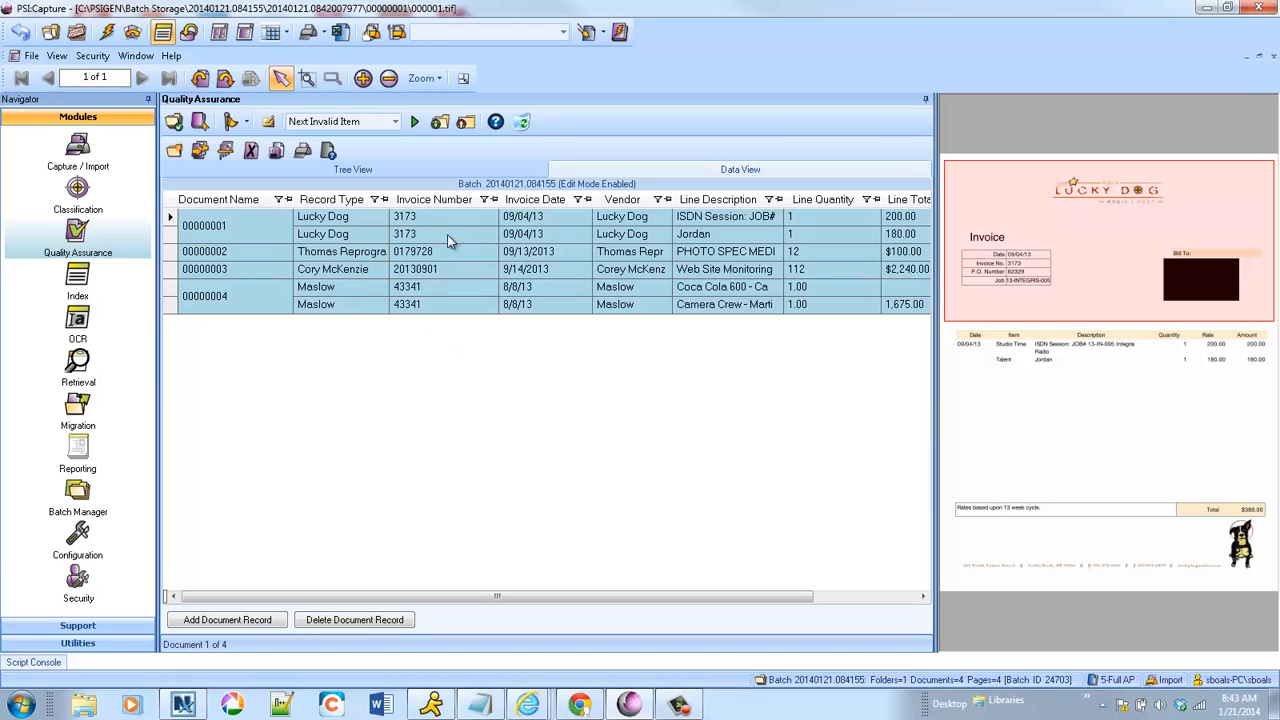
click(558, 222)
click(690, 224)
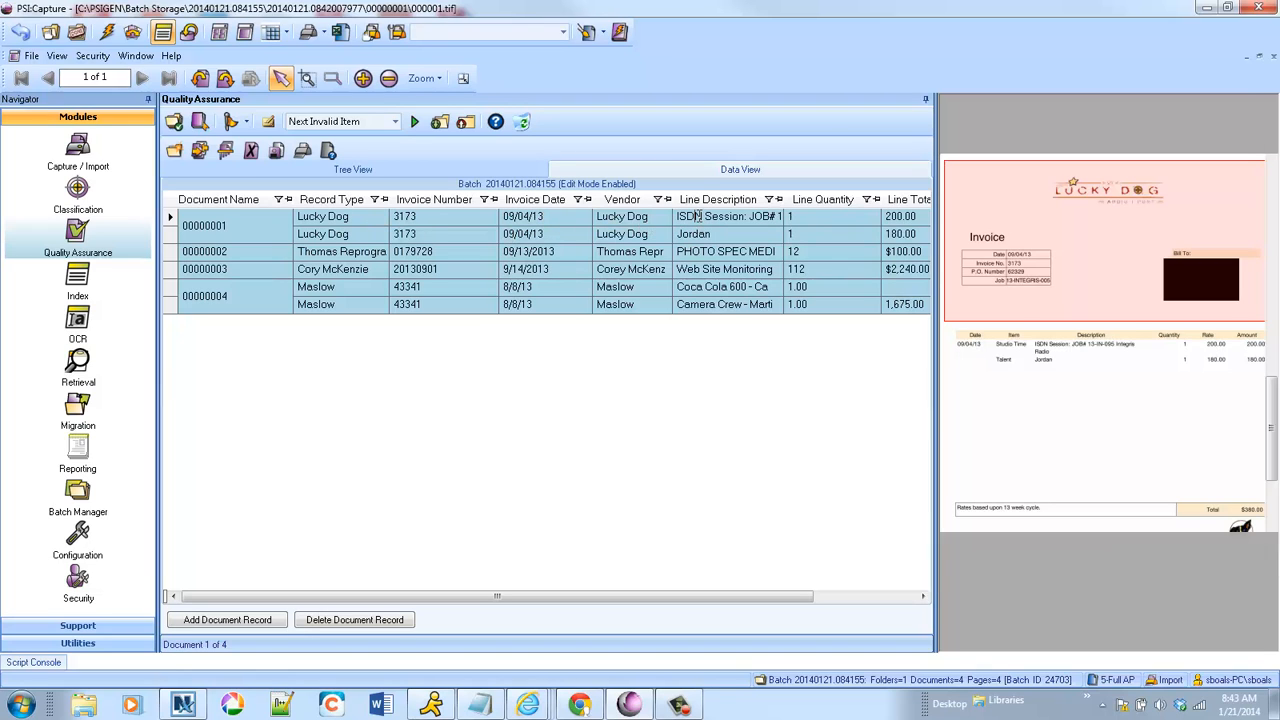
click(868, 215)
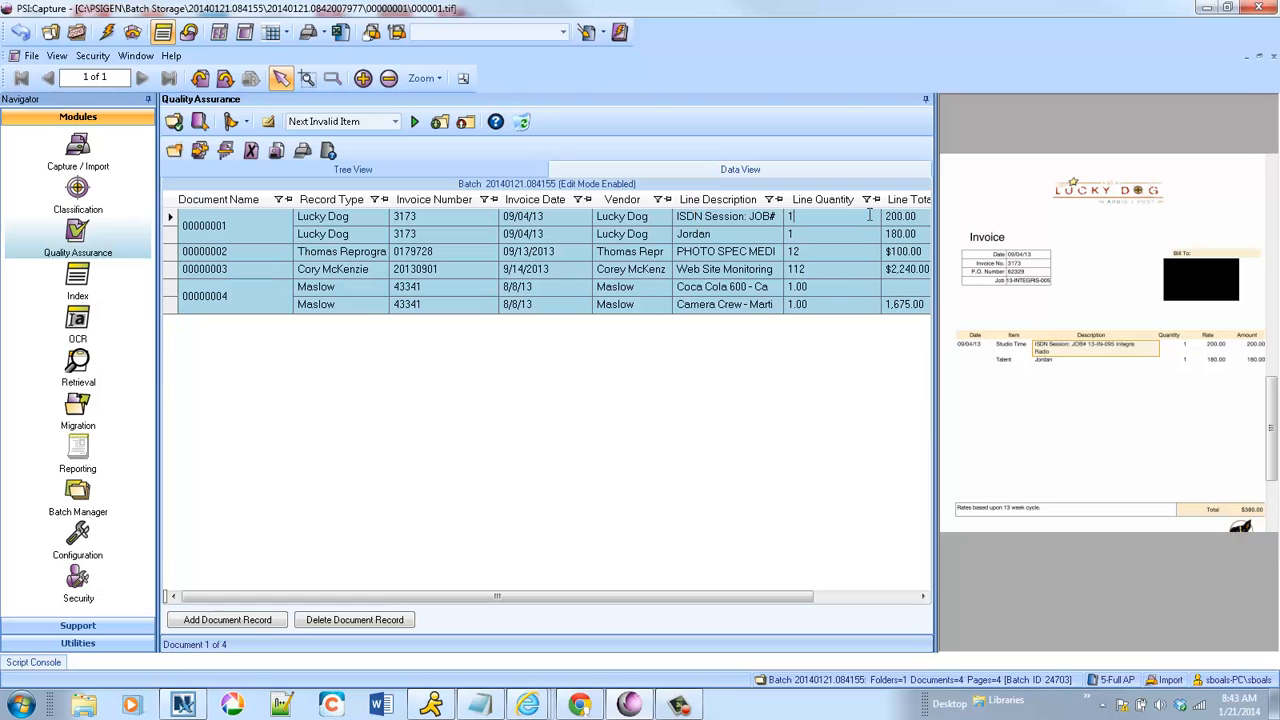
drag(695, 597, 580, 577)
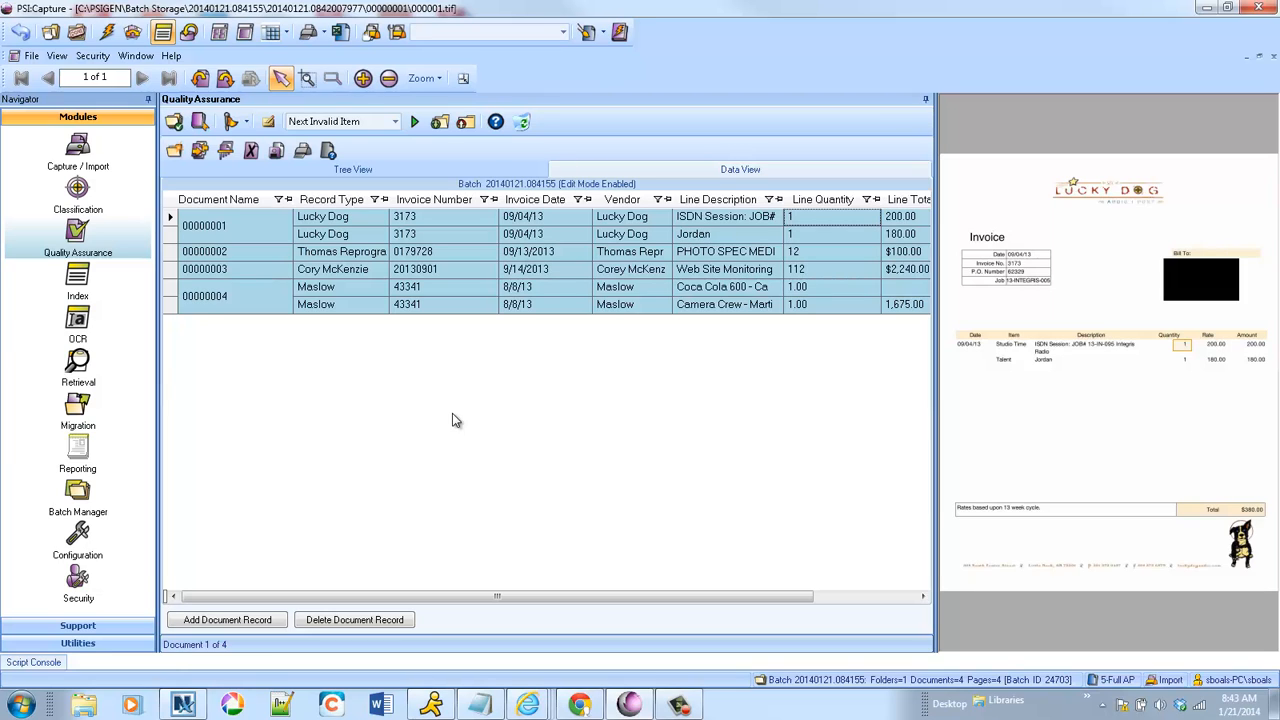
click(78, 33)
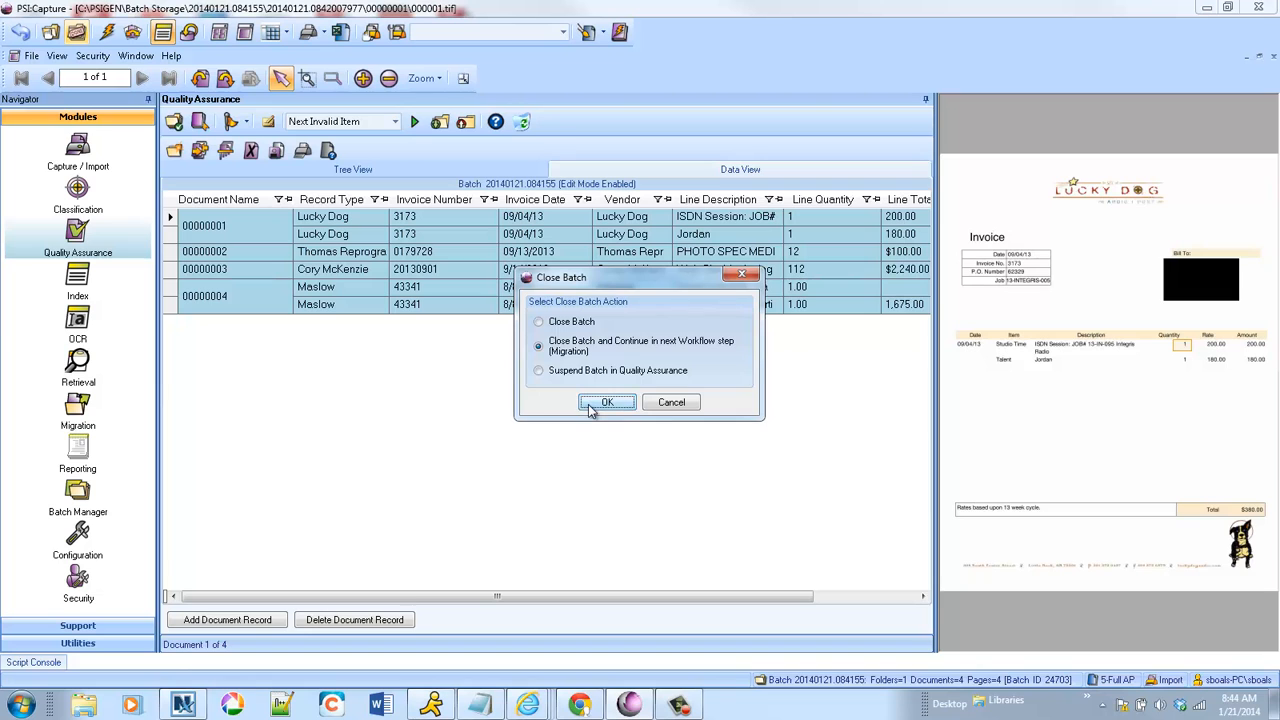
click(605, 403)
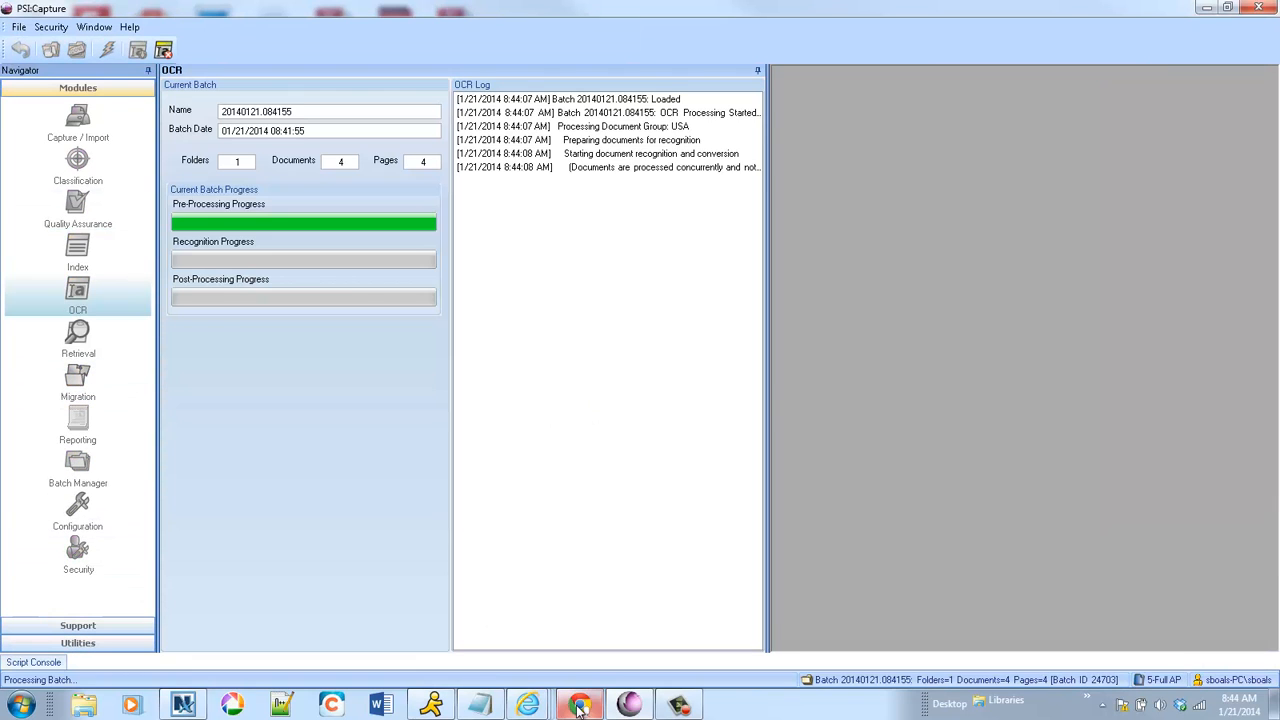
Switch to PSI:Fusion in Chrome and log in as AP Clerk with the account password
click(579, 707)
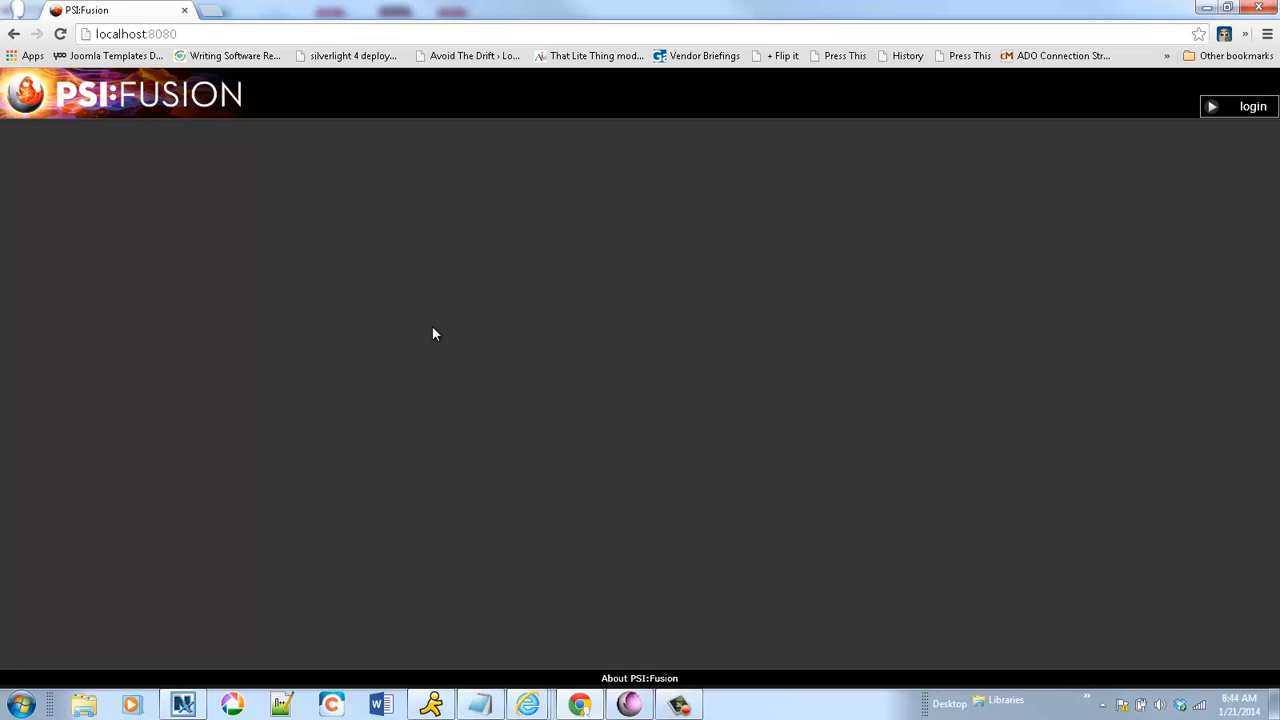
click(1252, 108)
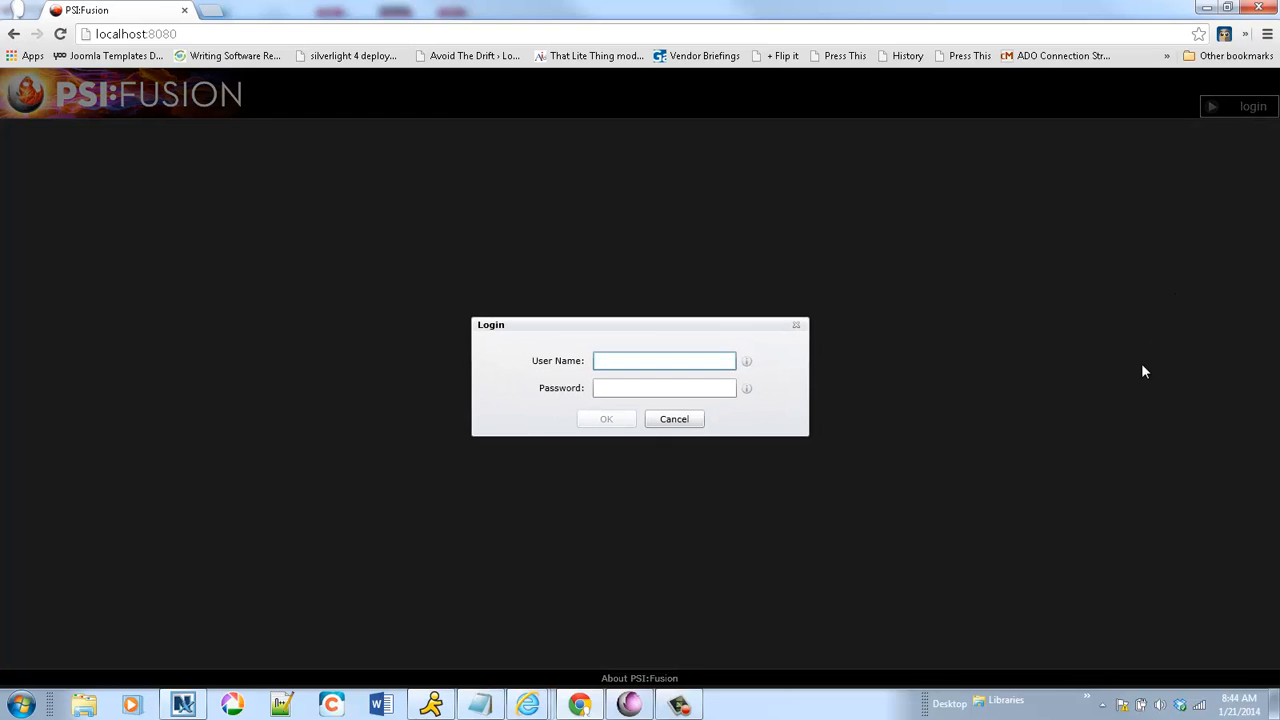
text(AP Clerk)
key(Tab)
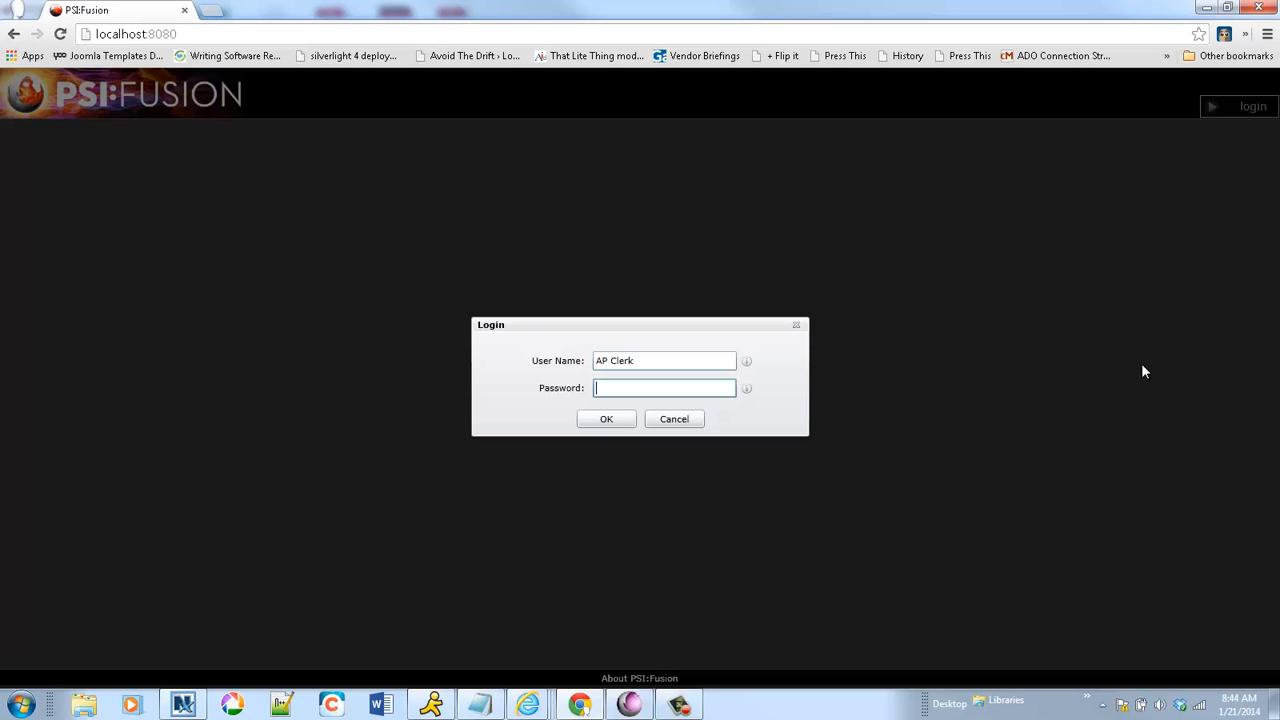
text(••••••••)
key(Return)
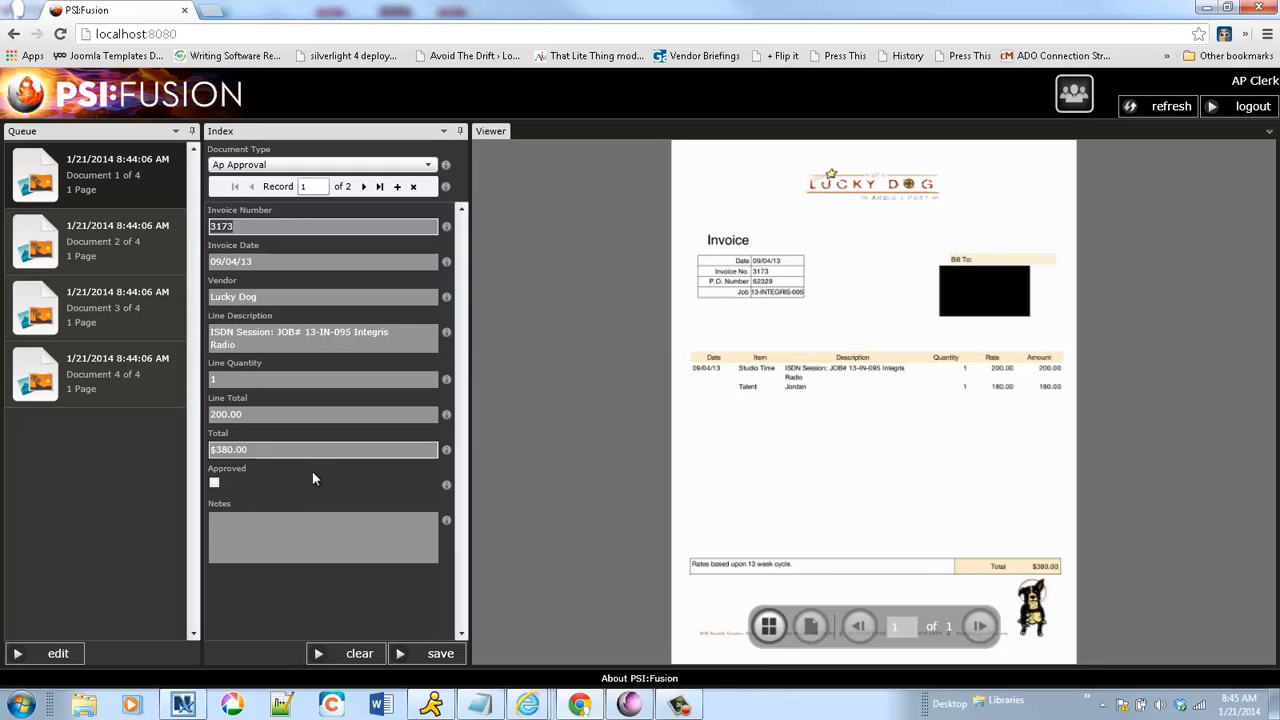
Approve both records of the Lucky Dog invoice, adding the note "Hi this is good" to the first, and save the document
click(214, 482)
click(250, 531)
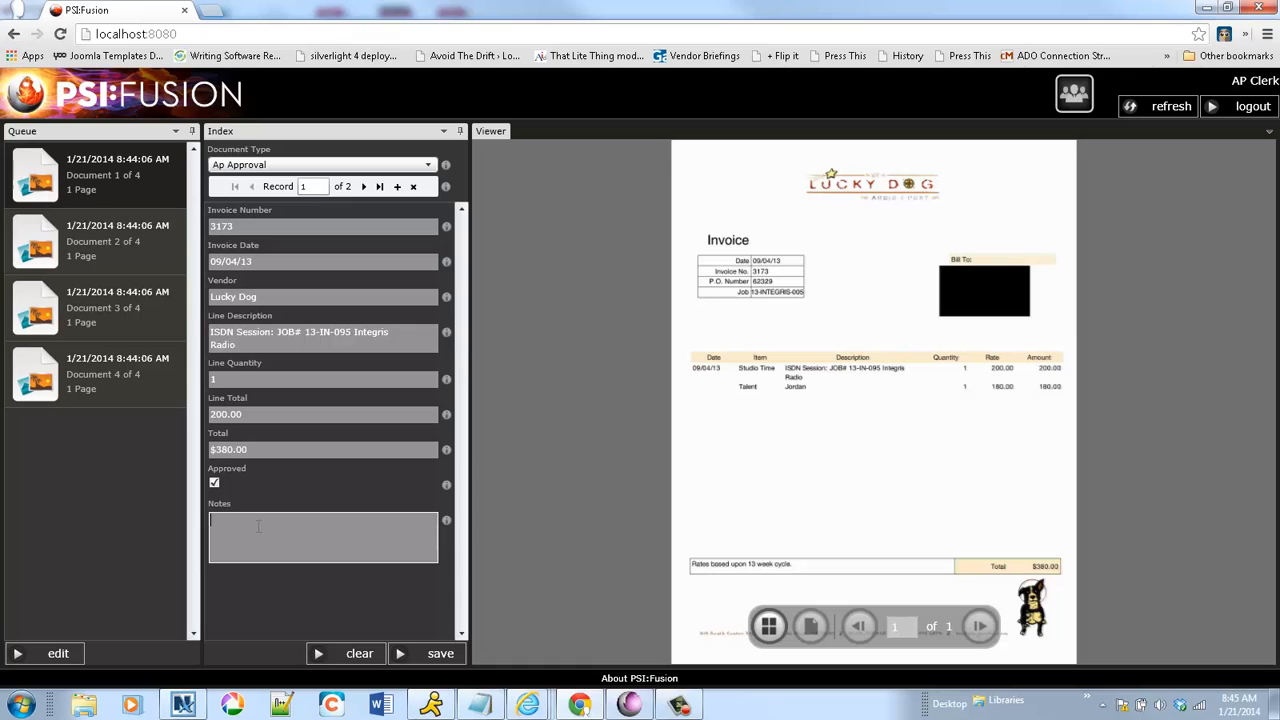
text(Hi this is good)
click(364, 187)
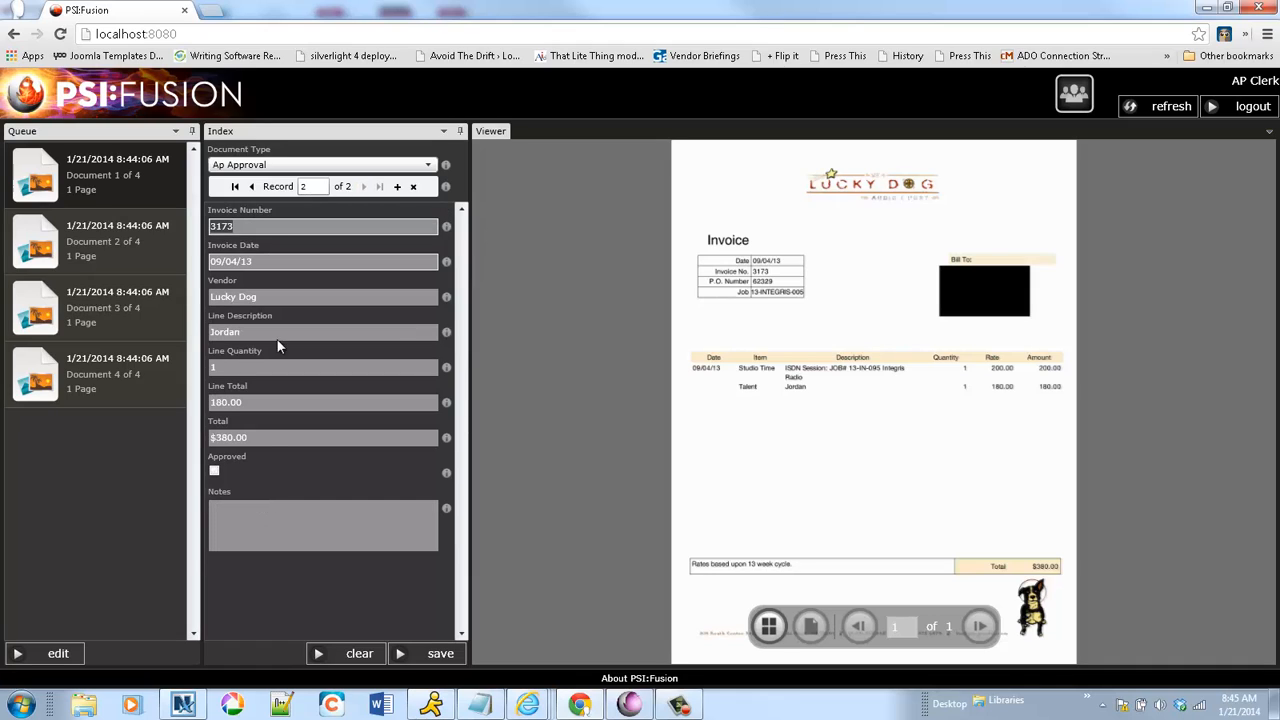
click(267, 438)
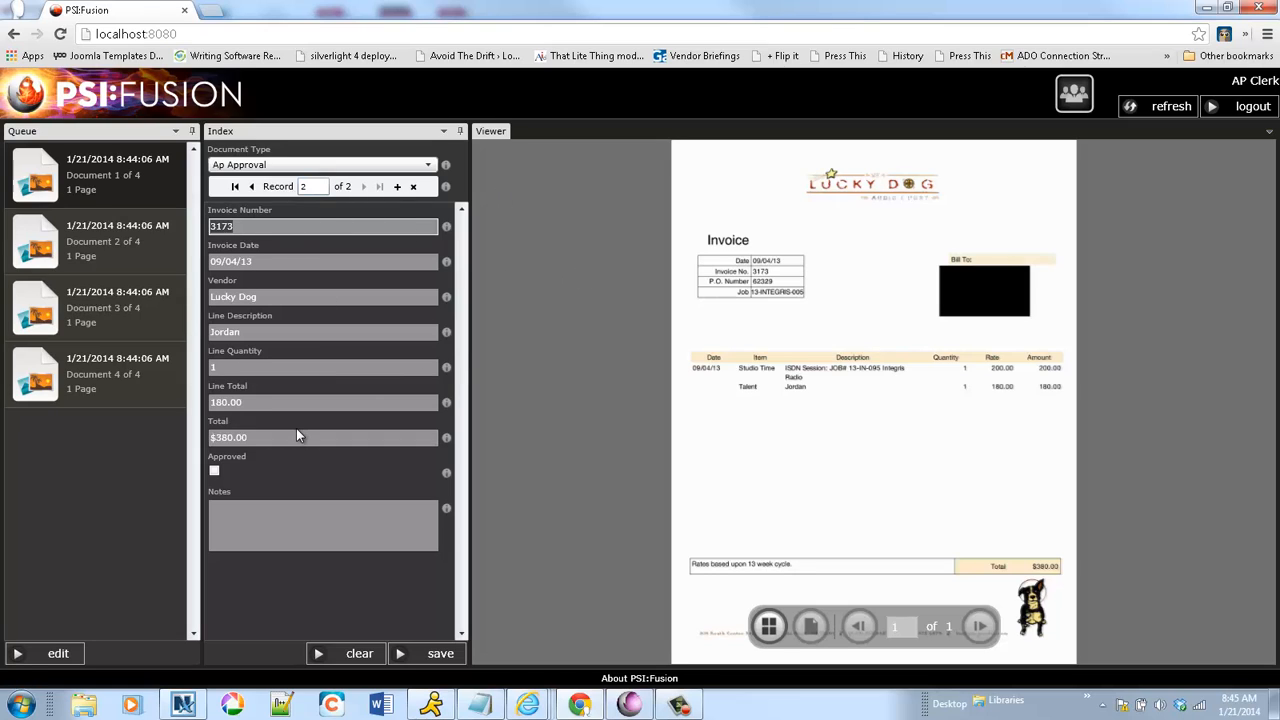
click(214, 471)
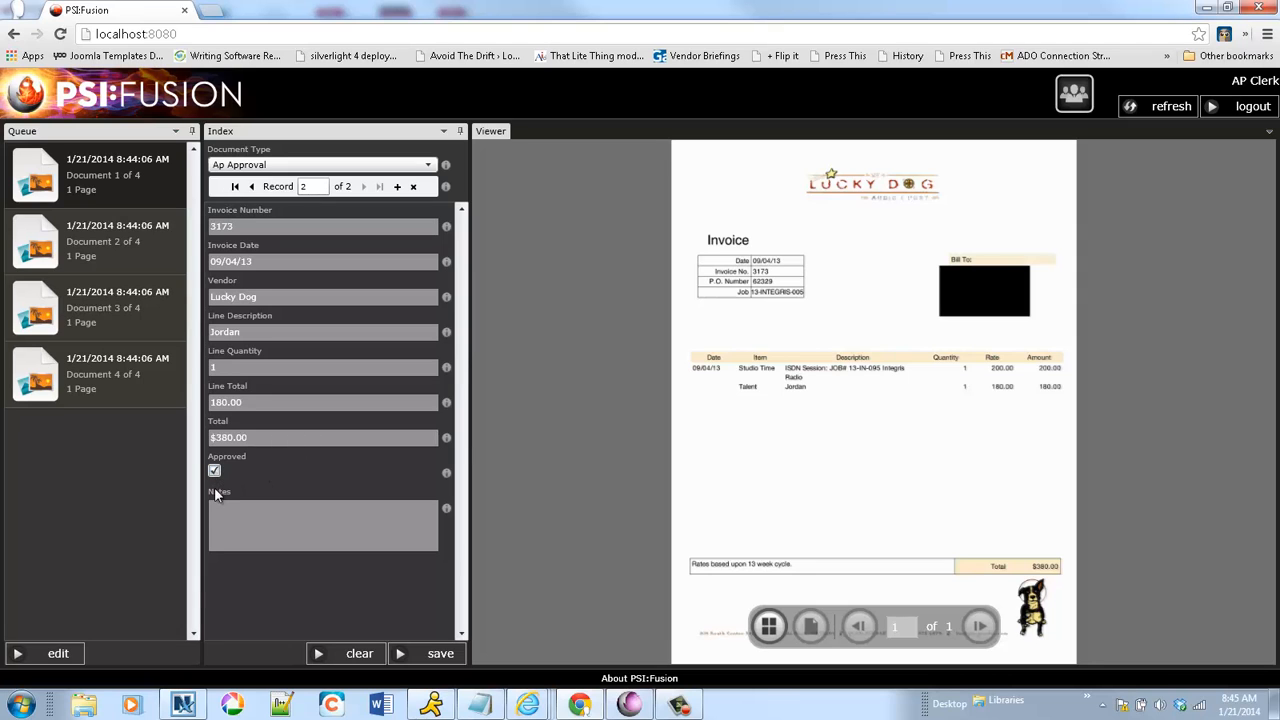
click(431, 657)
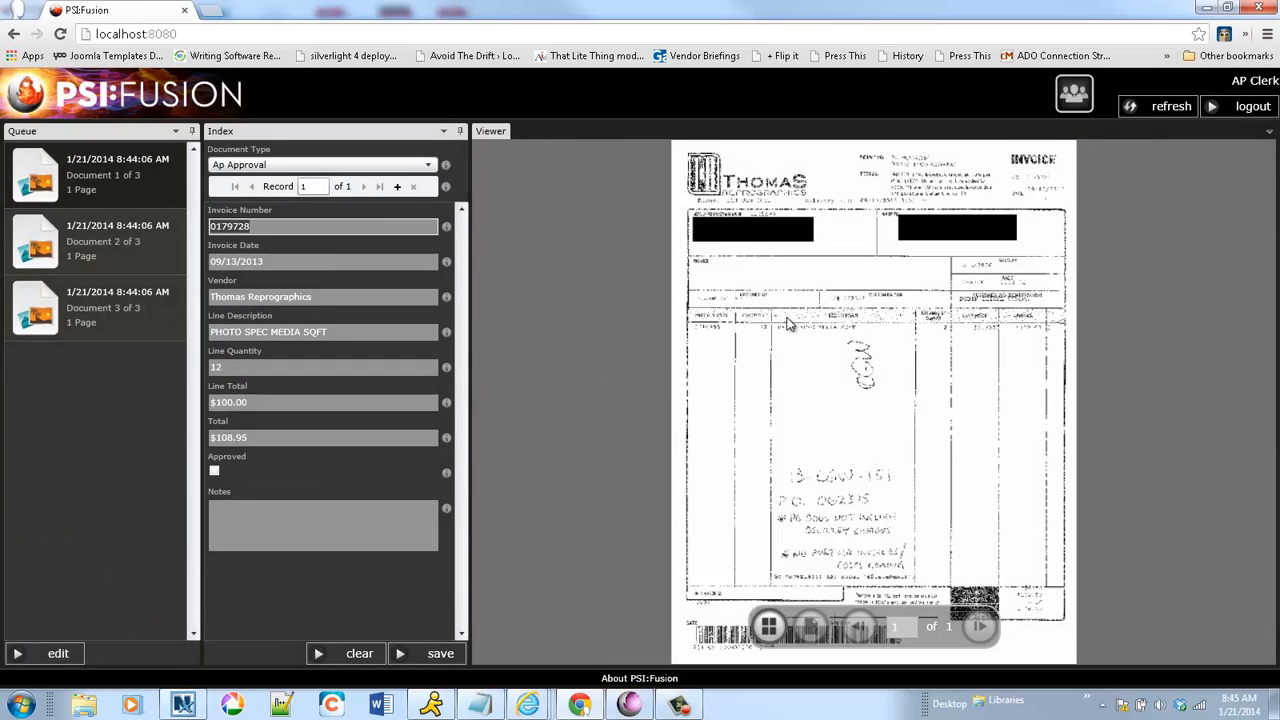
Inspect the Thomas Reprographics invoice in zoomed and thumbnail views, and save it without approval
scroll(805, 330, up, 3)
scroll(805, 330, down, 3)
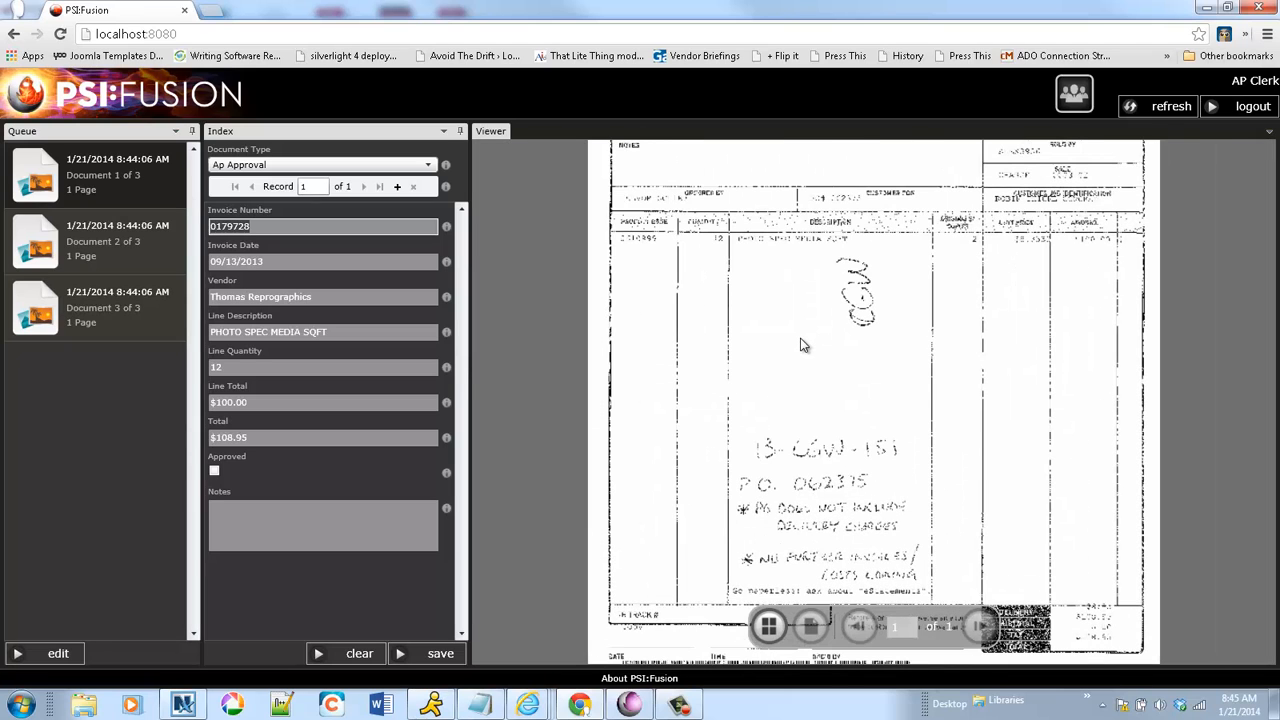
click(770, 640)
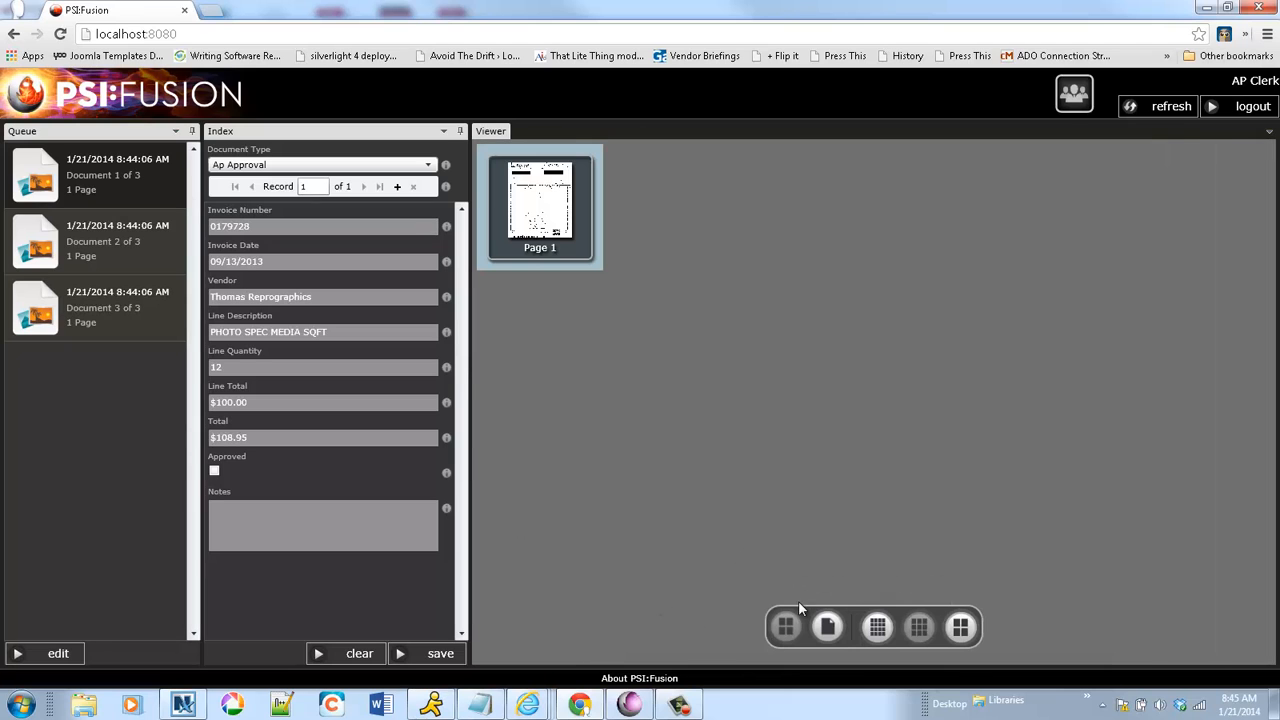
click(830, 627)
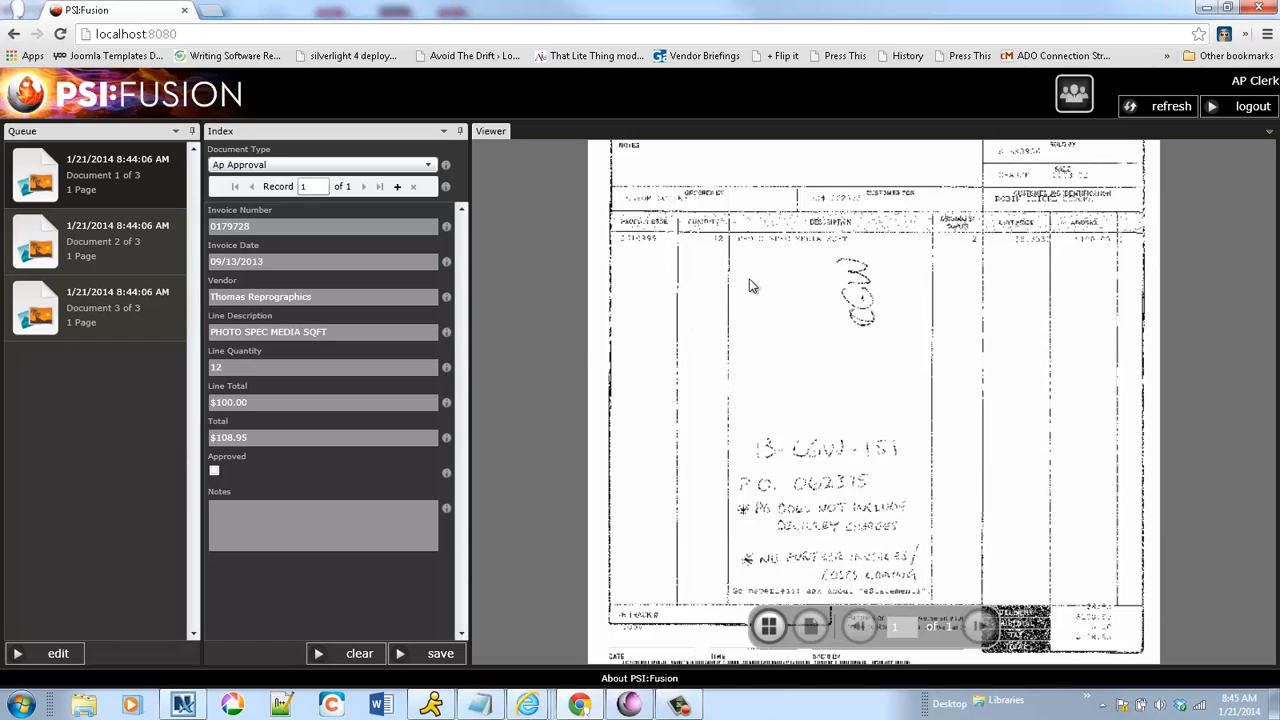
click(416, 652)
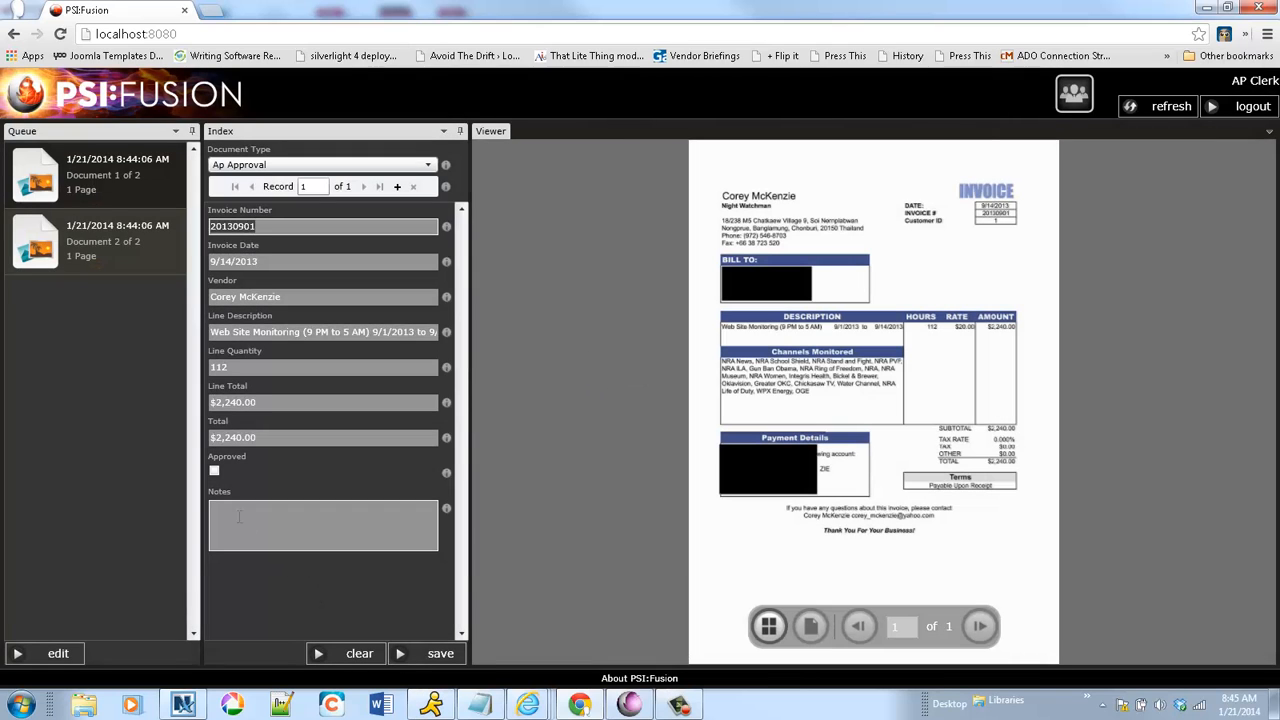
Approve and save the Web Site Monitoring invoice, then the Maslow invoice with its first record approved
click(214, 470)
click(433, 654)
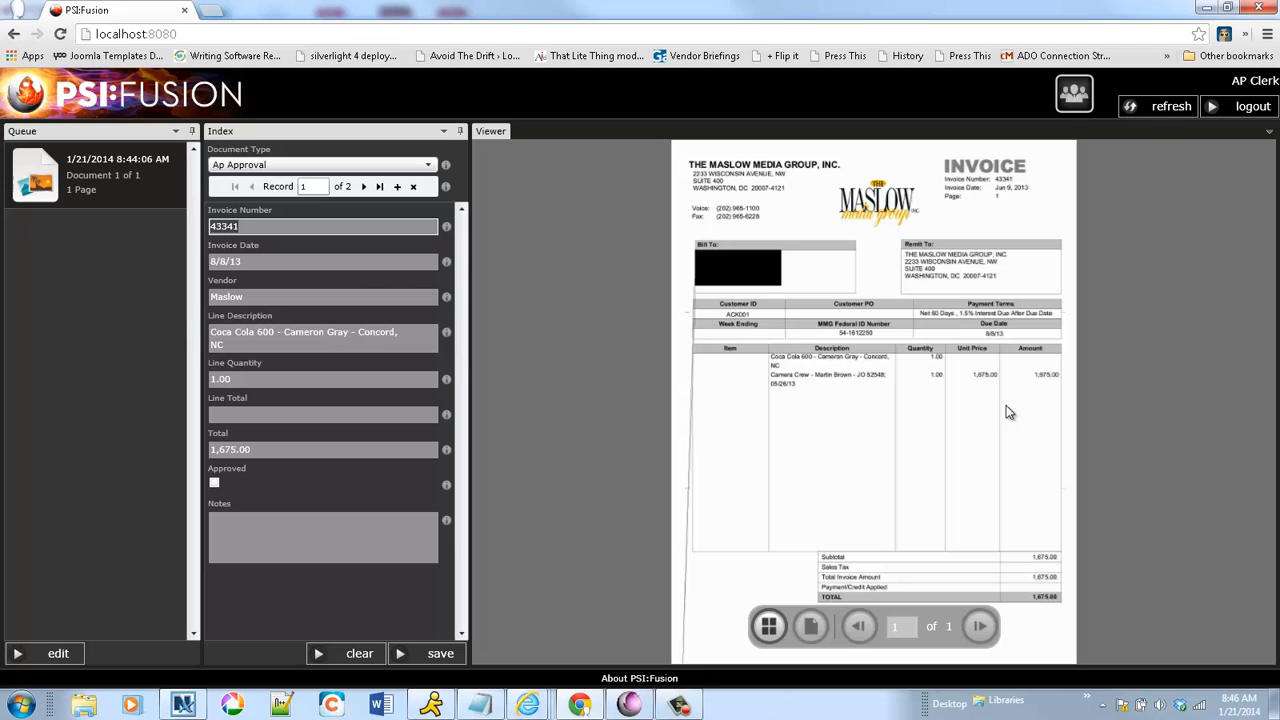
click(215, 485)
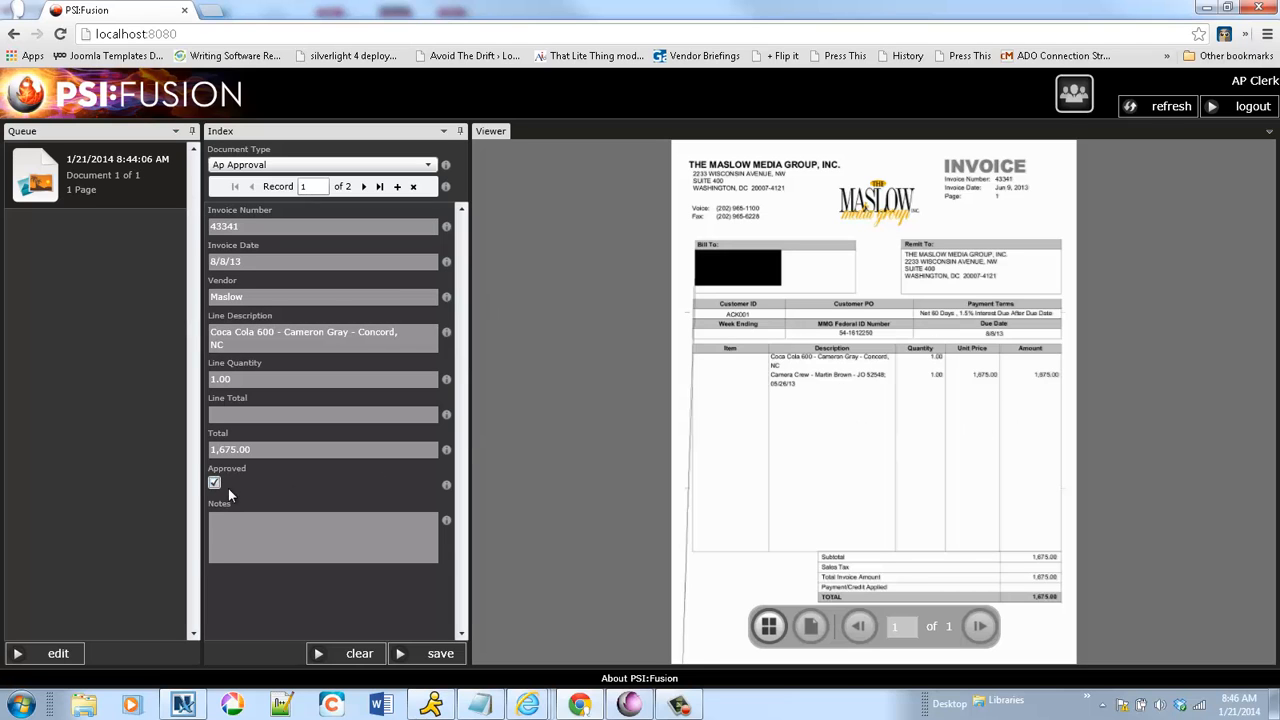
click(447, 653)
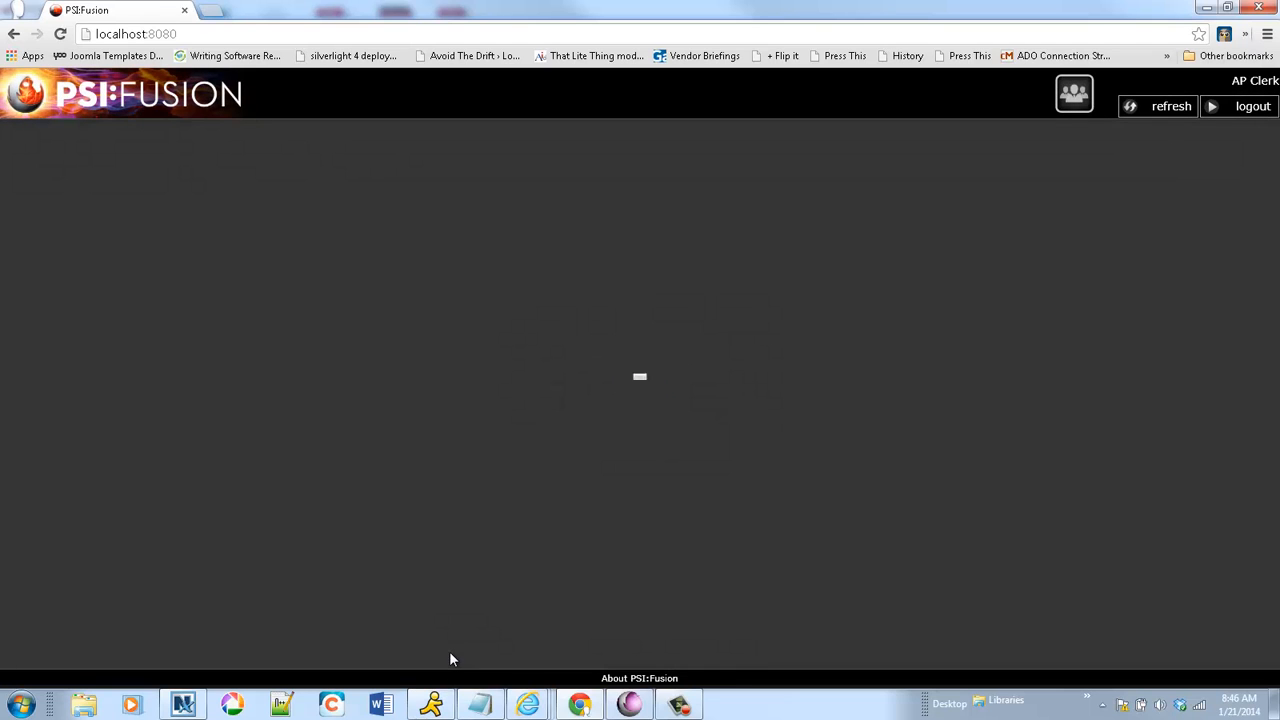